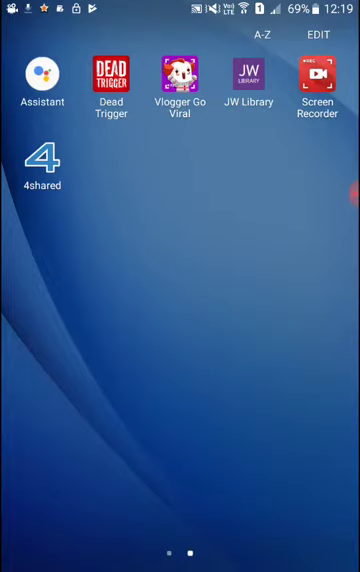
# Go to the home screen and launch Google Play with its search field active
pyautogui.press('Home')
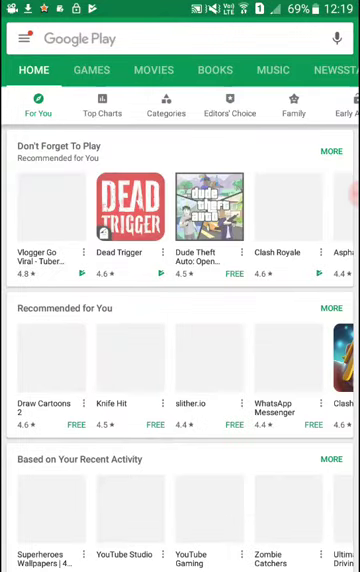
pyautogui.click(180, 38)
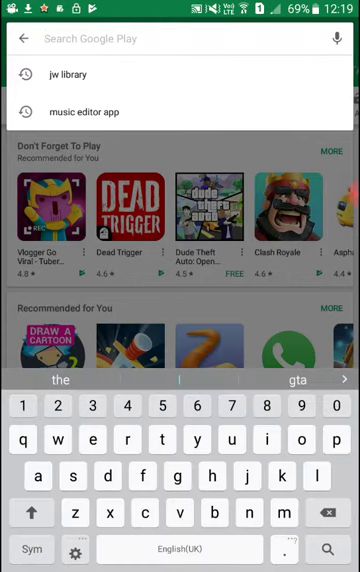
pyautogui.write('4')
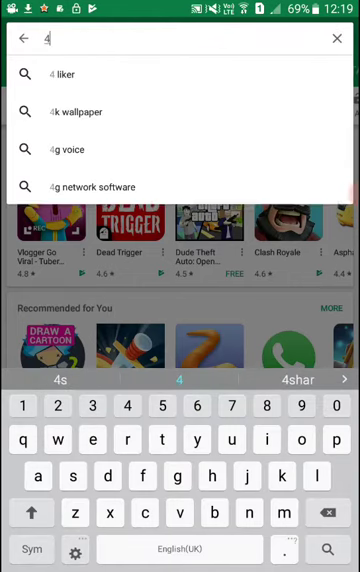
pyautogui.write('s')
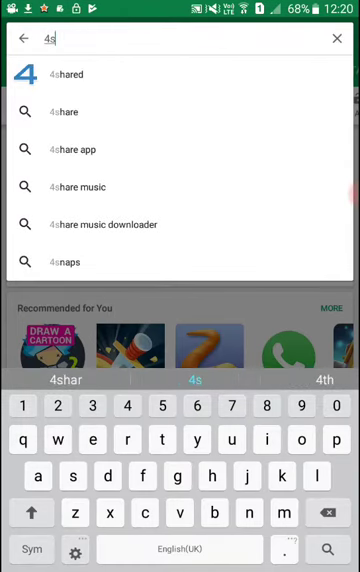
pyautogui.write('har')
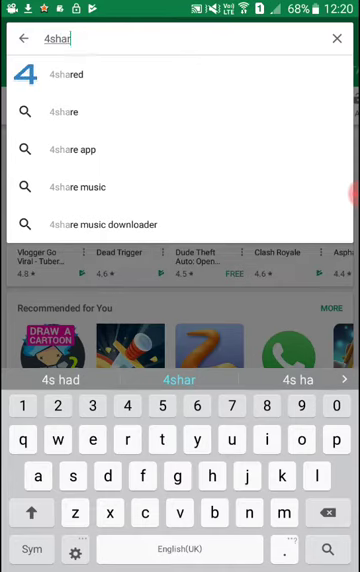
pyautogui.write('ed')
# Search Google Play for 4shared and open the installed 4shared app
pyautogui.press('Return')
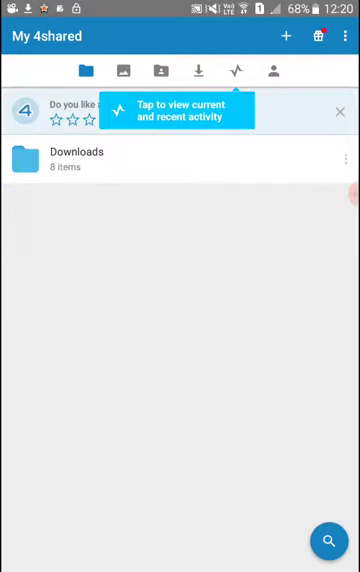
# Search all of 4shared for 'gta 5' and open the GTA 5 5.06.apk file page
pyautogui.click(329, 540)
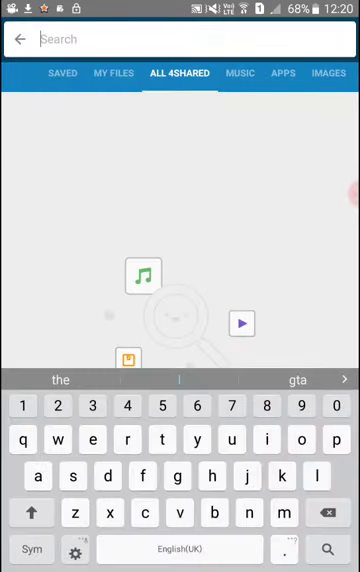
pyautogui.write('g')
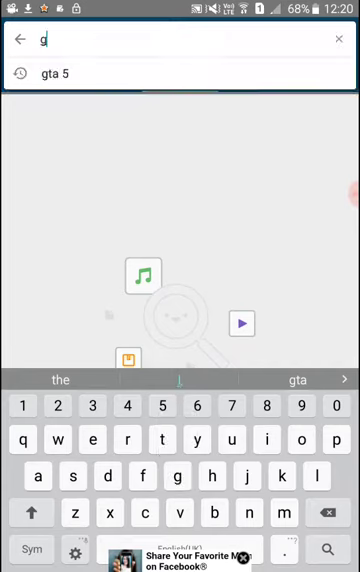
pyautogui.write('ta ')
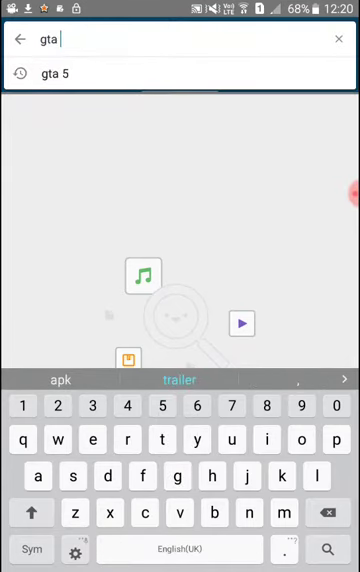
pyautogui.write('5')
pyautogui.press('Return')
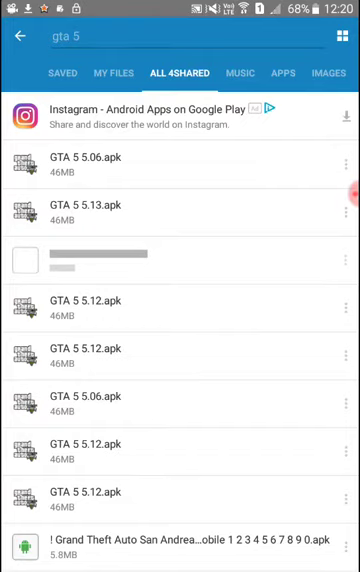
pyautogui.click(150, 164)
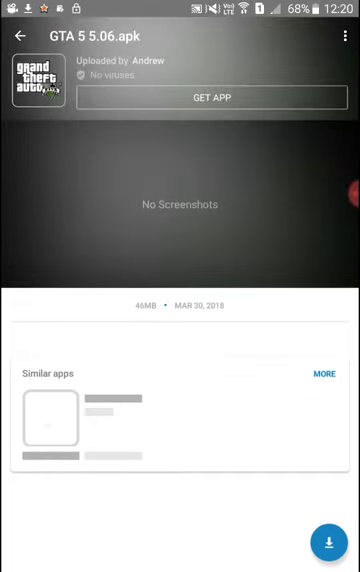
# Request the GTA 5 5.06.apk download, then return to the home screen
pyautogui.click(329, 542)
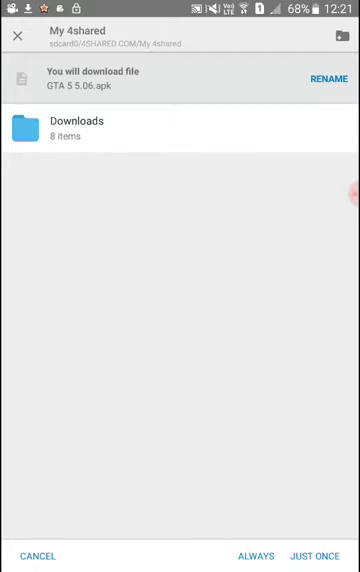
pyautogui.press('Home')
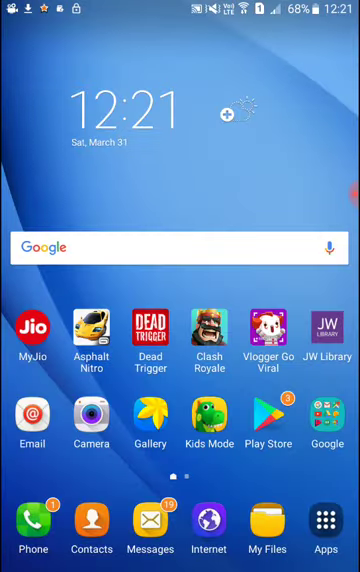
# Open the app drawer and swipe to its first page to find the GTA V icon
pyautogui.click(326, 520)
pyautogui.moveTo(80, 300); pyautogui.dragTo(300, 300)
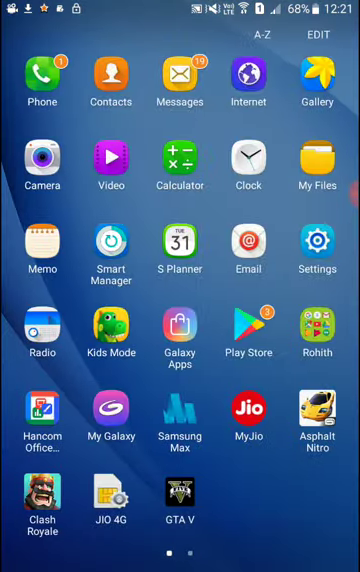